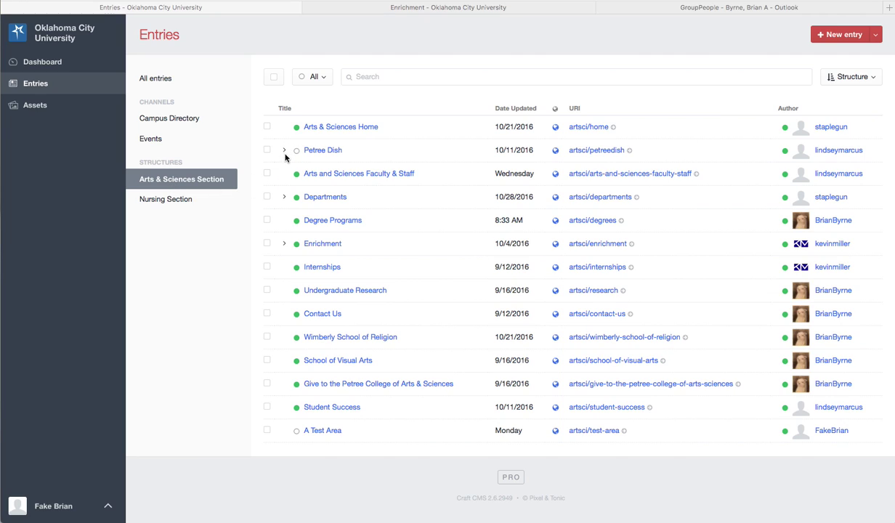
Expand the Departments entry to view its nested child pages and collapse it again
{"action": "left_click", "coordinate": [283, 197]}
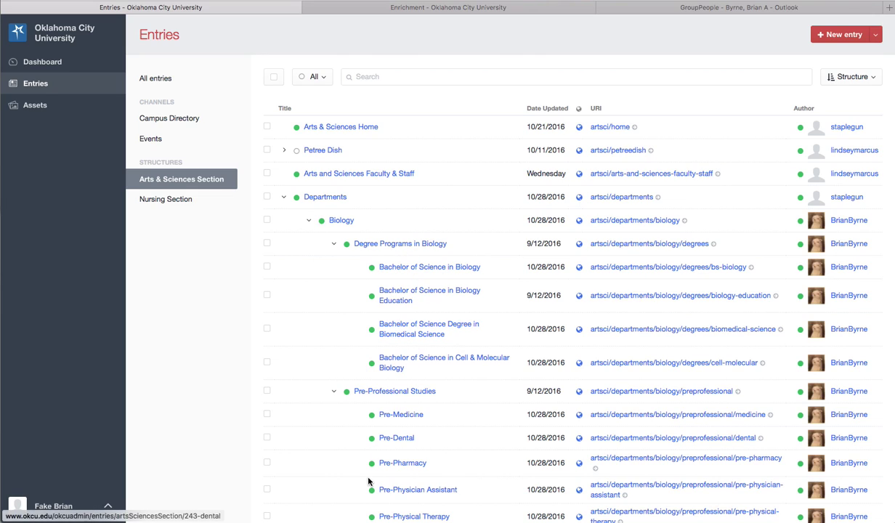
{"action": "left_click", "coordinate": [282, 198]}
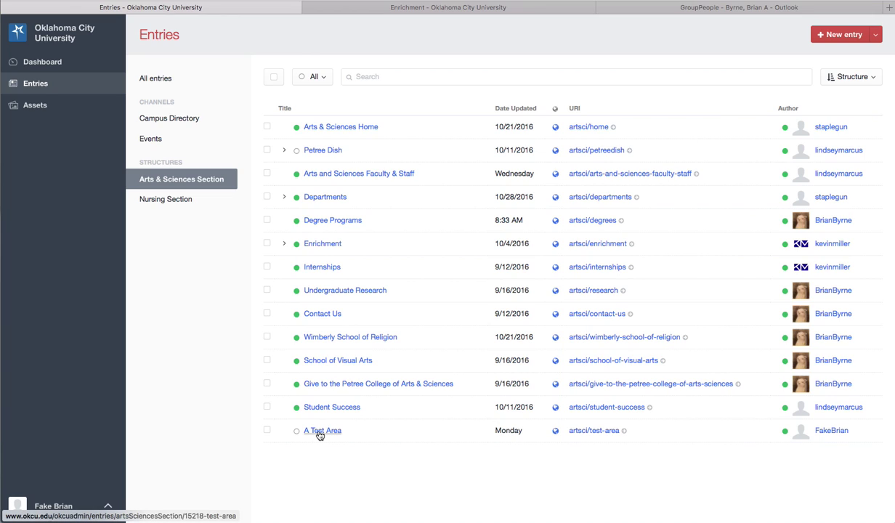
Create a new child entry under "A Test Area" and title it "An Even Newer Page"
{"action": "left_click", "coordinate": [267, 431]}
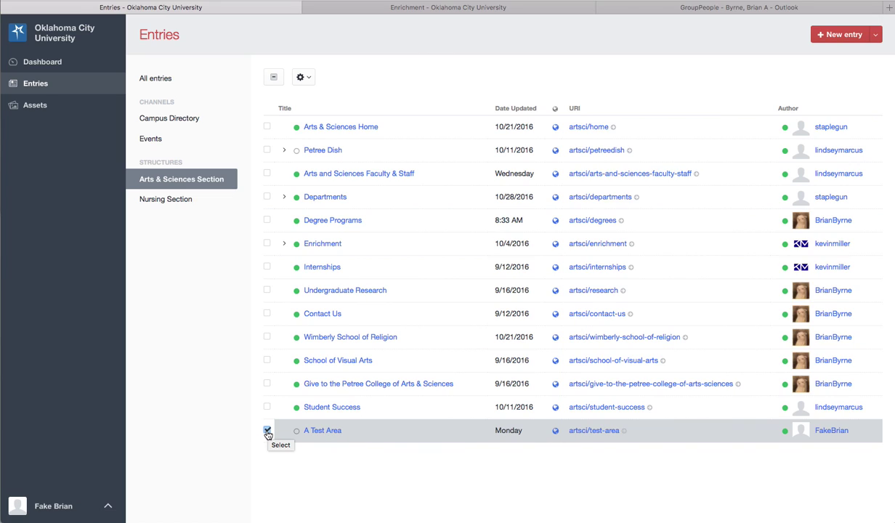
{"action": "left_click", "coordinate": [310, 81]}
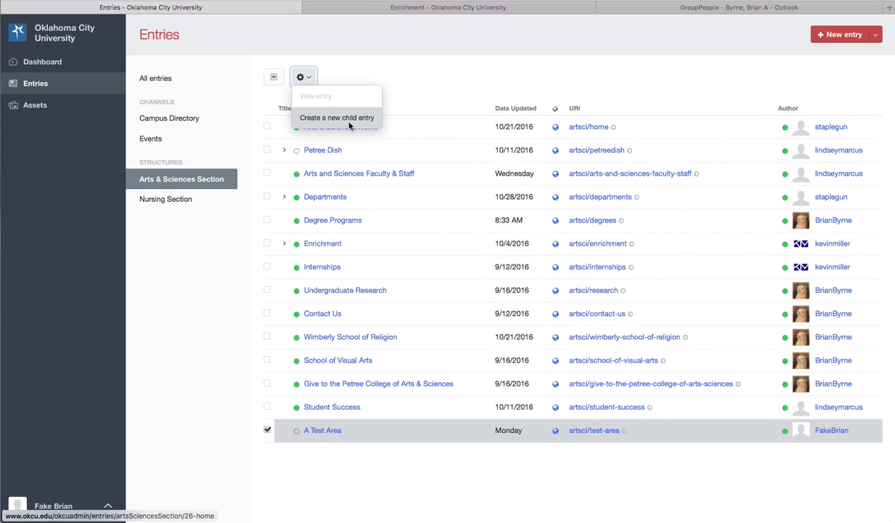
{"action": "left_click", "coordinate": [349, 125]}
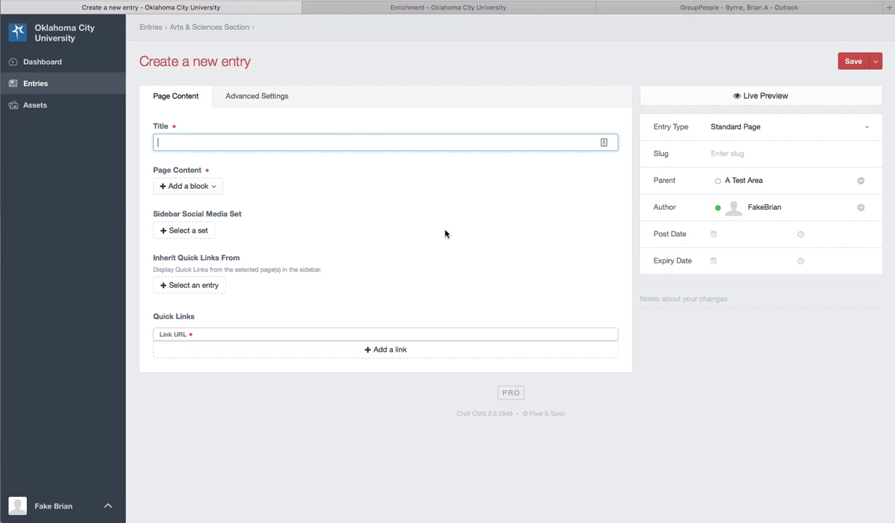
{"action": "type", "text": "An Even Newer Page"}
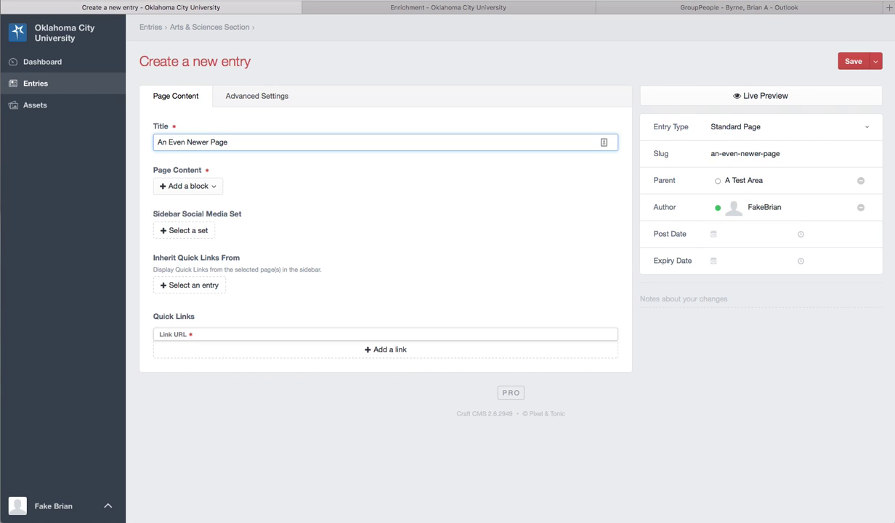
{"action": "left_click", "coordinate": [293, 166]}
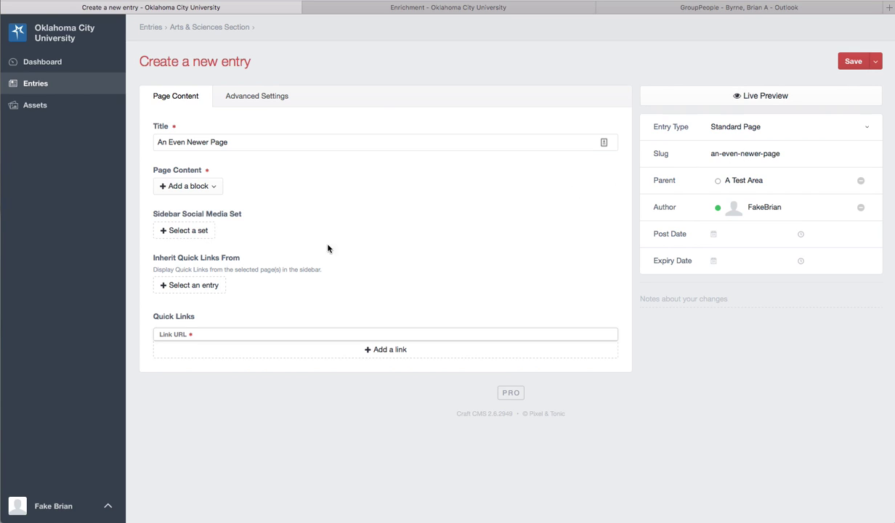
Add a Page Header Block to the new entry's page content
{"action": "left_click", "coordinate": [172, 185]}
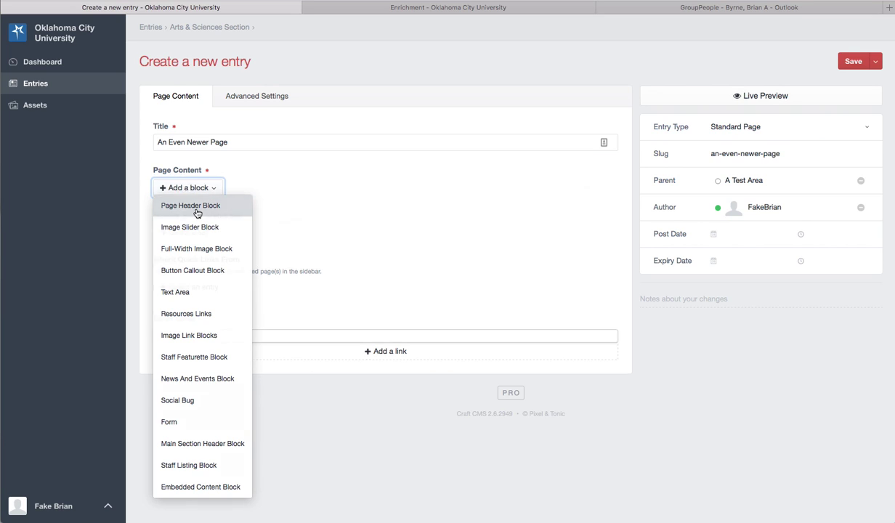
{"action": "left_click", "coordinate": [195, 210]}
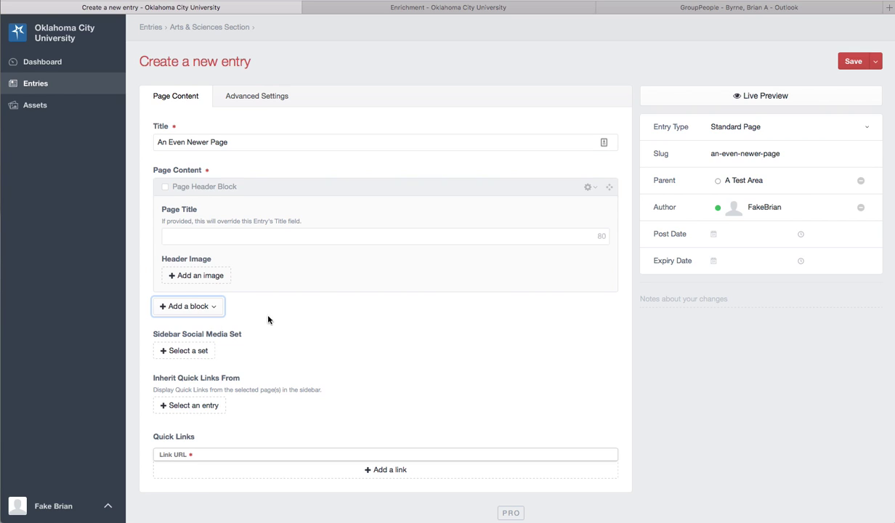
{"action": "left_click", "coordinate": [249, 330]}
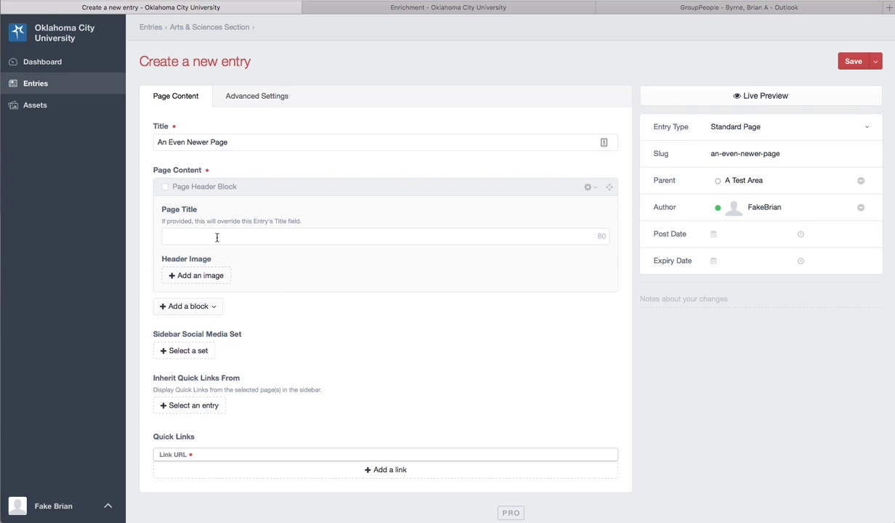
Set the Page Header Block's page title to "Wow, this page!" in the live preview and close the preview
{"action": "left_click", "coordinate": [766, 102]}
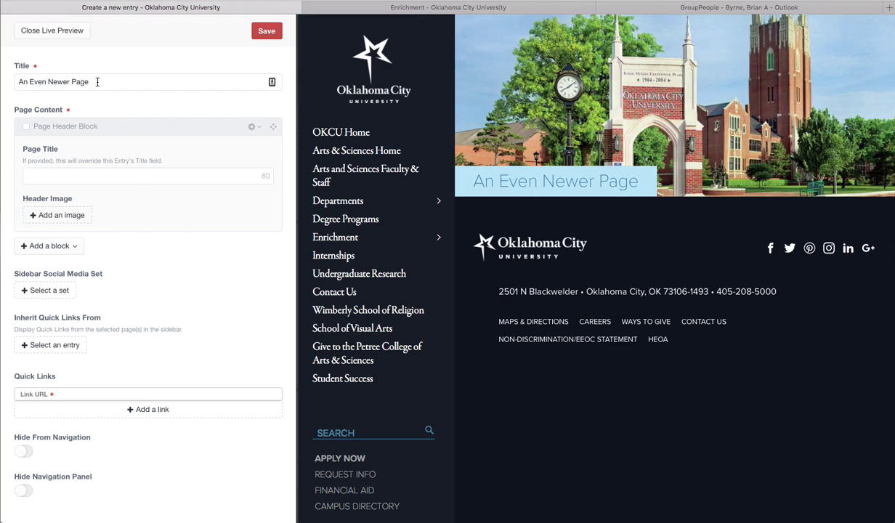
{"action": "left_click", "coordinate": [151, 178]}
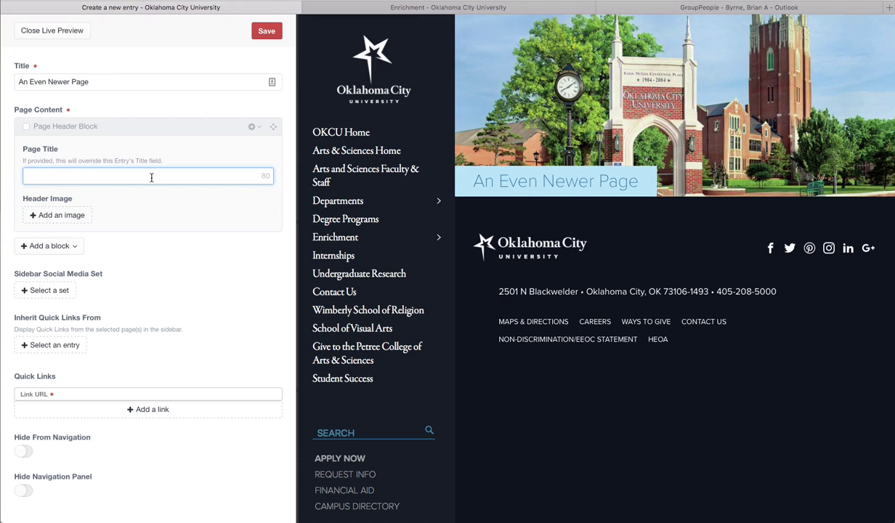
{"action": "type", "text": "Wow, this page!"}
{"action": "left_click", "coordinate": [164, 217]}
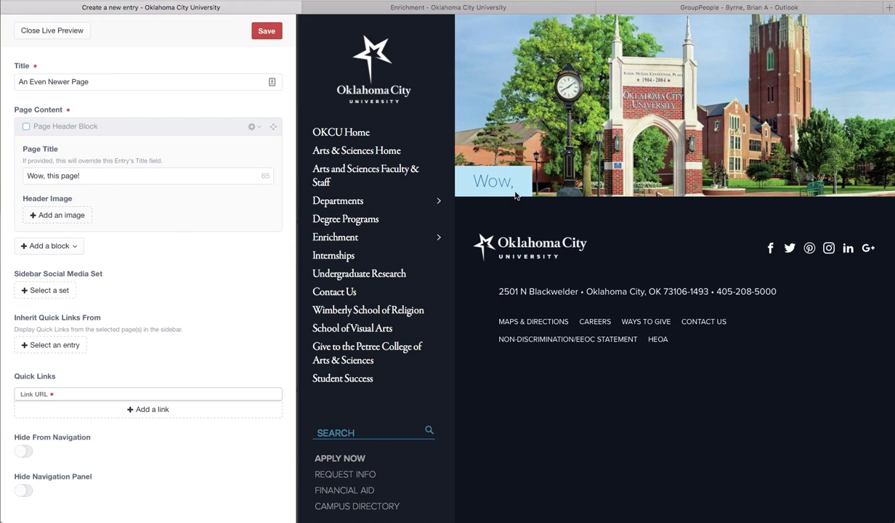
{"action": "left_click", "coordinate": [139, 217]}
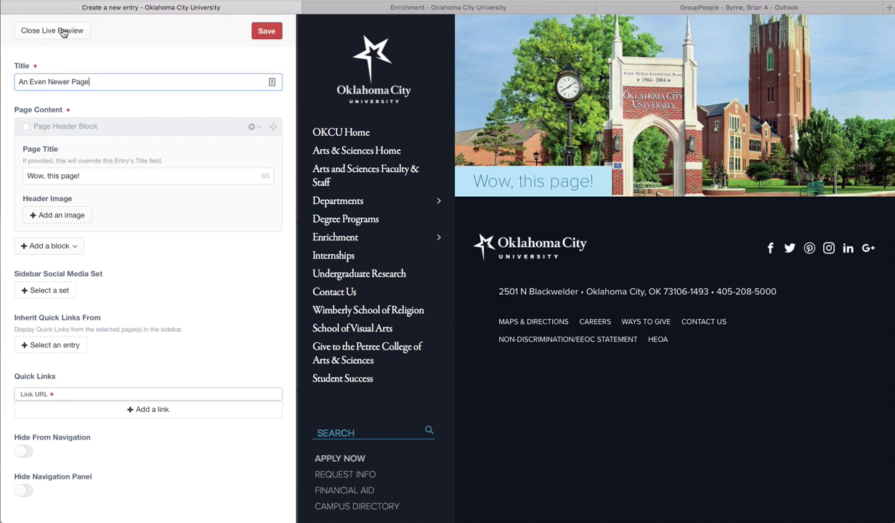
{"action": "left_click", "coordinate": [63, 33]}
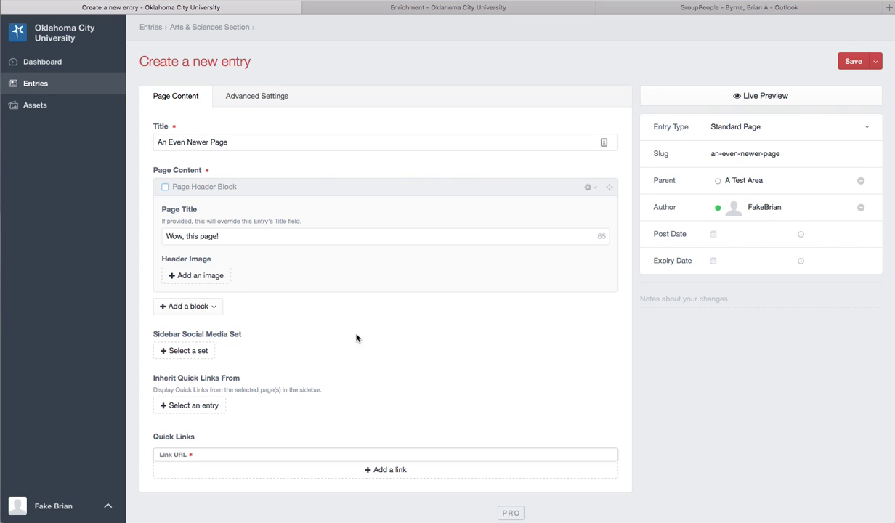
Add a Text Area block below the page header and insert a Text Content block inside it
{"action": "left_click", "coordinate": [204, 304]}
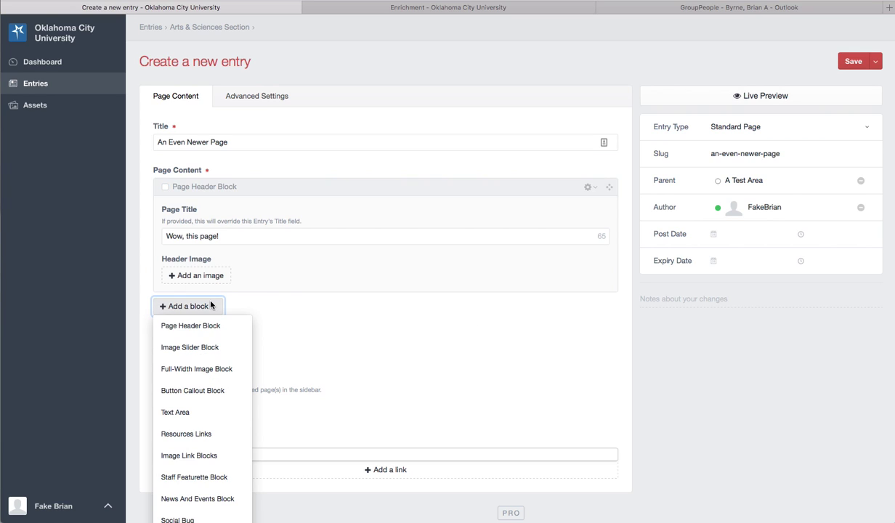
{"action": "left_click", "coordinate": [195, 418]}
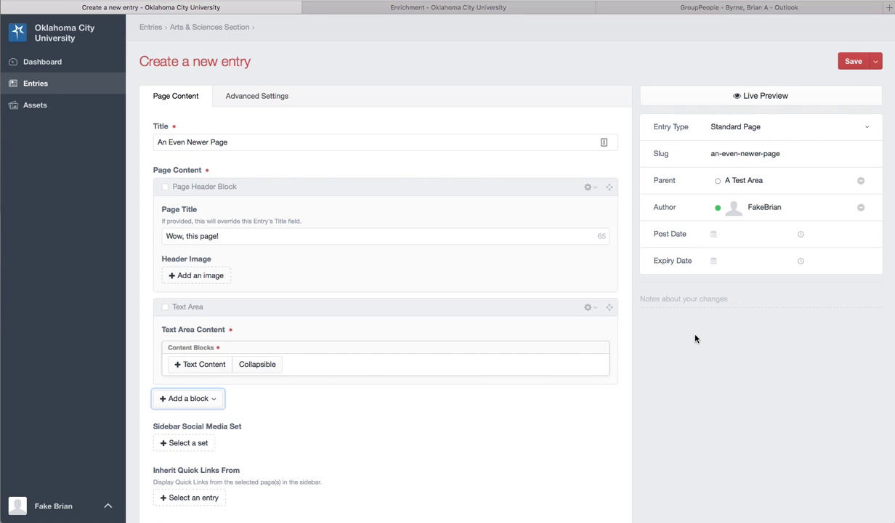
{"action": "scroll", "coordinate": [695, 338], "scroll_direction": "down", "scroll_amount": 3}
{"action": "left_click", "coordinate": [334, 281]}
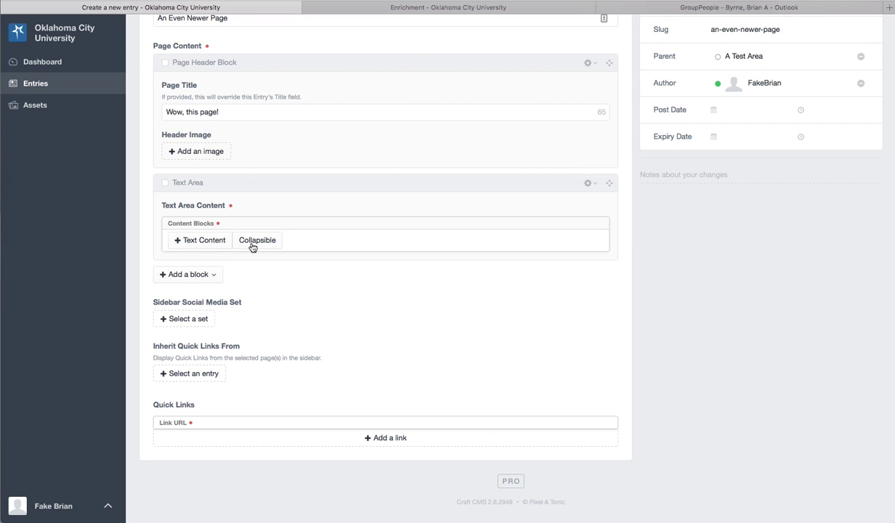
{"action": "left_click", "coordinate": [200, 244]}
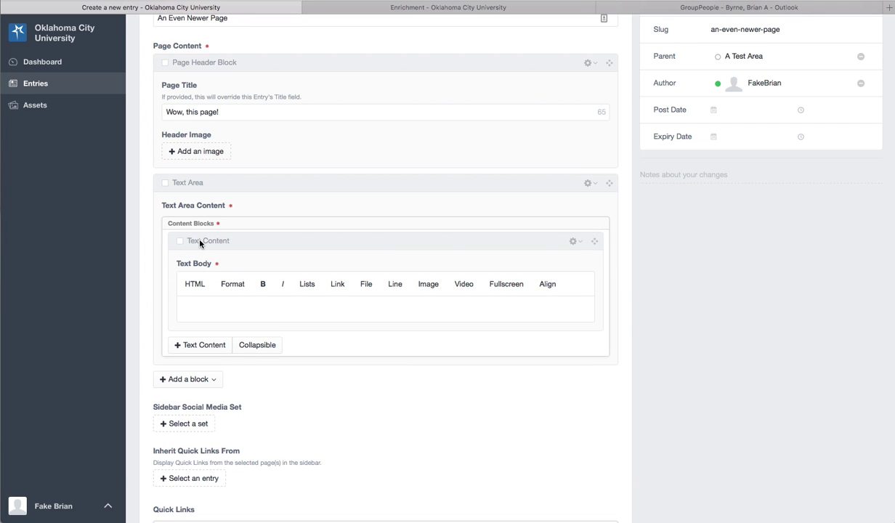
{"action": "left_click", "coordinate": [245, 309]}
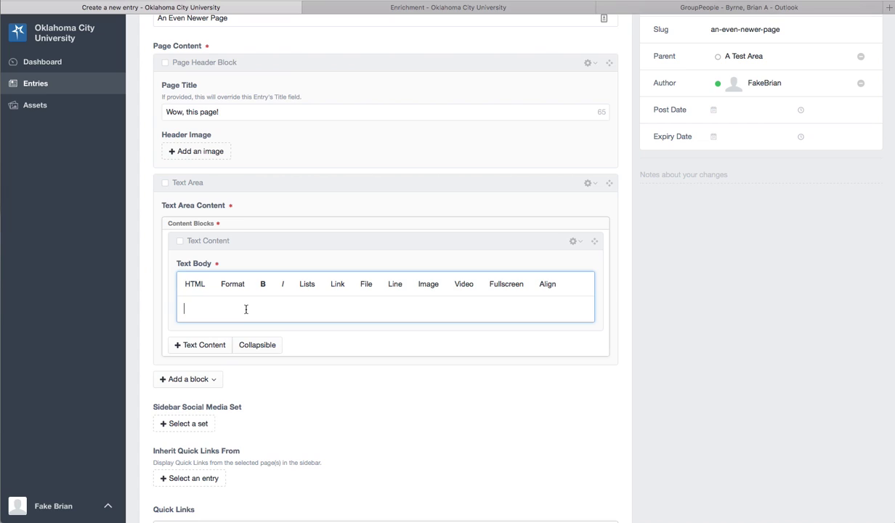
Write "Hey, Here's some text content." in the text body, followed by a second paragraph of random filler characters
{"action": "type", "text": "Hey, Here's some text content"}
{"action": "key", "text": "alt+BackSpace"}
{"action": "key", "text": "alt+BackSpace"}
{"action": "type", "text": "test"}
{"action": "key", "text": "alt+BackSpace"}
{"action": "type", "text": "text content."}
{"action": "key", "text": "Return"}
{"action": "type", "text": "hurk hu"}
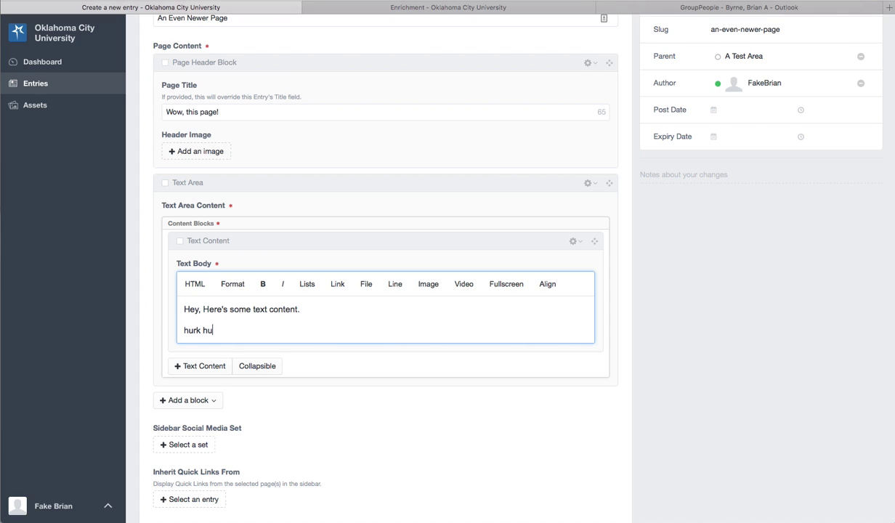
{"action": "type", "text": "rggghh  heraestl; jaelrtja;ldkgmna;lkertj"}
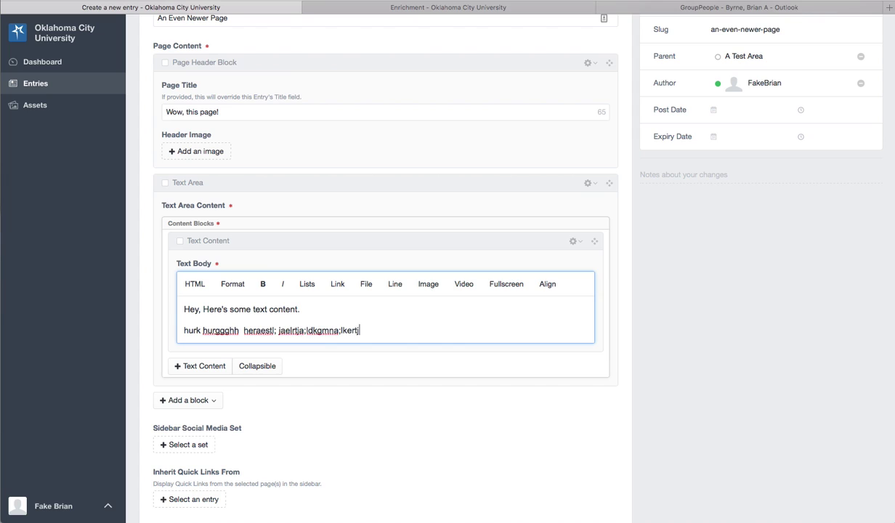
{"action": "type", "text": "  lawjrstlaejrtk;l jilwesjtoW'w'orjwtlj"}
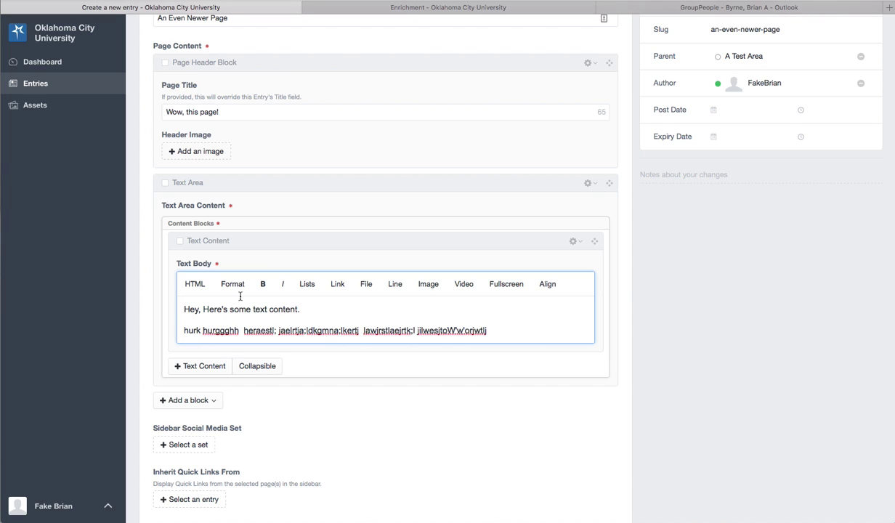
Copy the filler paragraph and paste it repeatedly after itself to build a long block of text
{"action": "triple_click", "coordinate": [250, 333]}
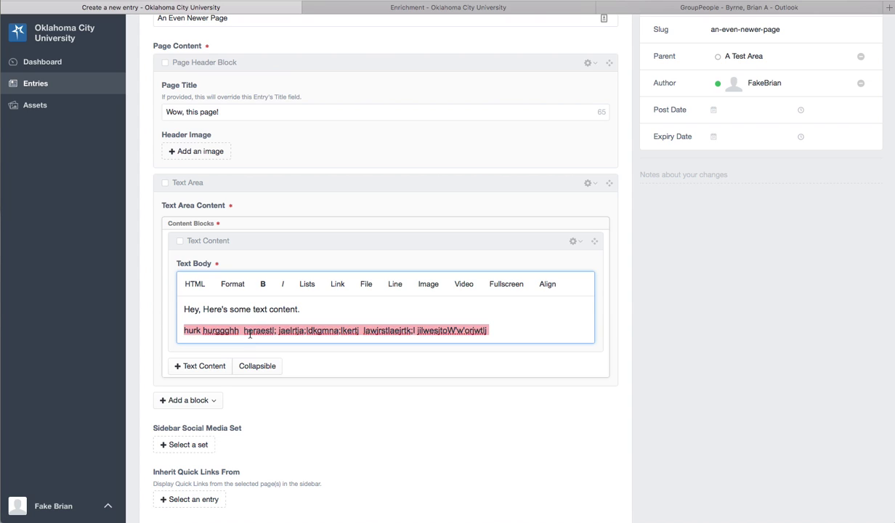
{"action": "key", "text": "Right"}
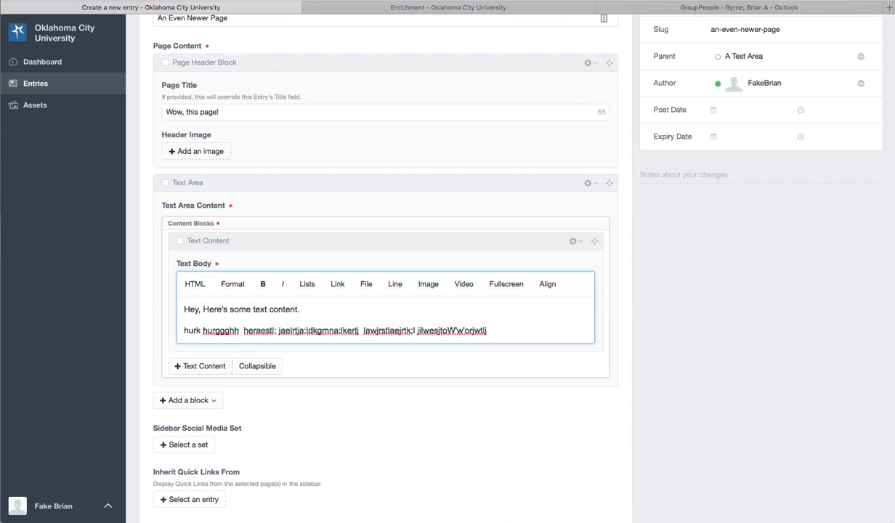
{"action": "key", "text": "super+v"}
{"action": "key", "text": "super+v"}
{"action": "key", "text": "super+v"}
{"action": "key", "text": "super+v"}
{"action": "key", "text": "super+v"}
{"action": "key", "text": "super+v"}
{"action": "key", "text": "super+v"}
{"action": "key", "text": "super+v"}
{"action": "key", "text": "super+v"}
{"action": "key", "text": "super+v"}
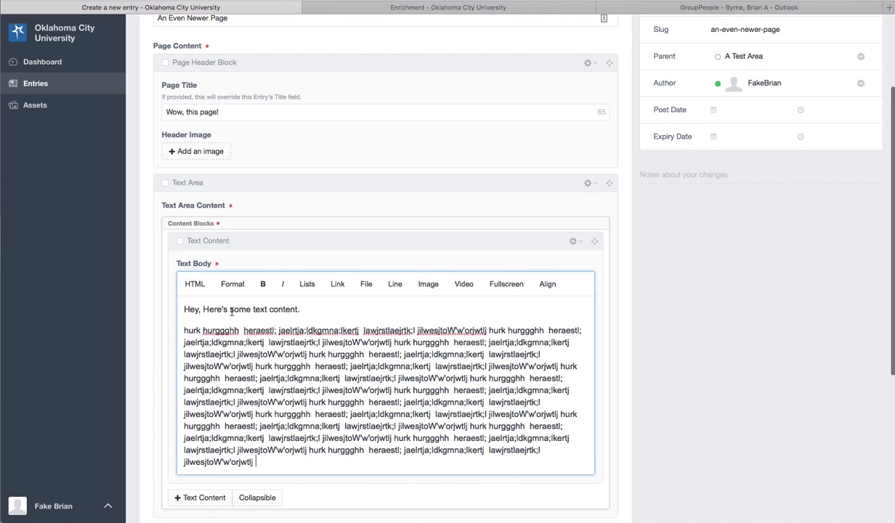
{"action": "left_click", "coordinate": [717, 308]}
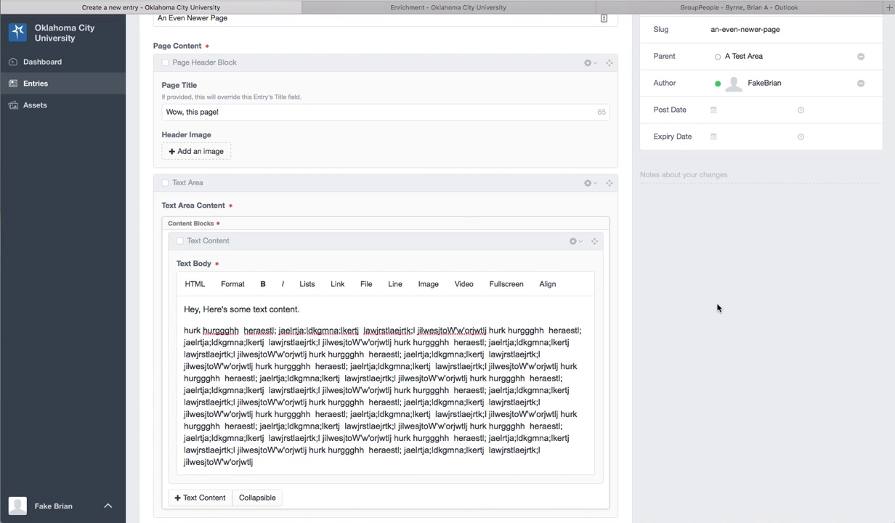
Open the live preview and format the line "Hey, Here's some text content." as Heading 2
{"action": "scroll", "coordinate": [717, 308], "scroll_direction": "up", "scroll_amount": 5}
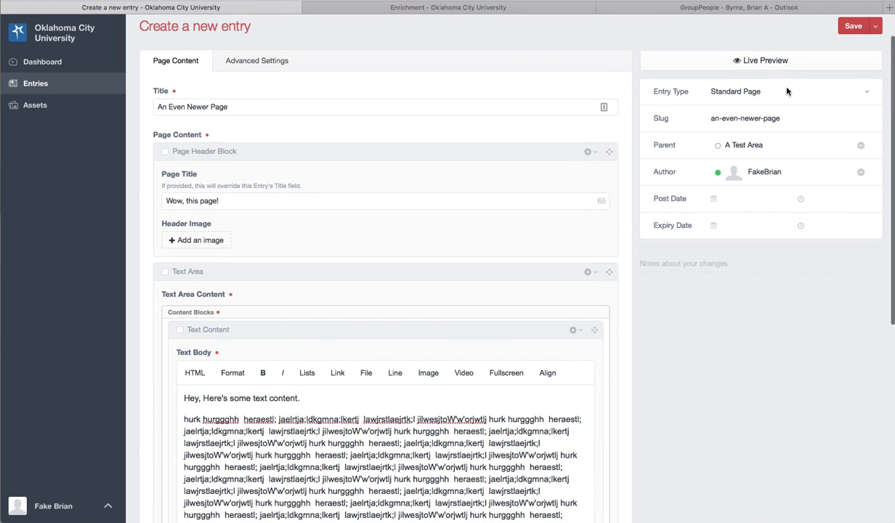
{"action": "left_click", "coordinate": [735, 61]}
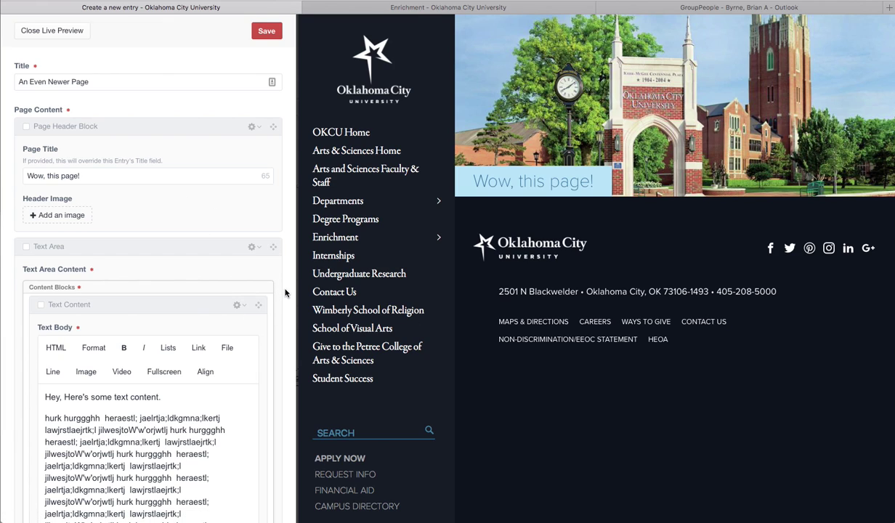
{"action": "scroll", "coordinate": [285, 293], "scroll_direction": "down", "scroll_amount": 3}
{"action": "left_click", "coordinate": [159, 357]}
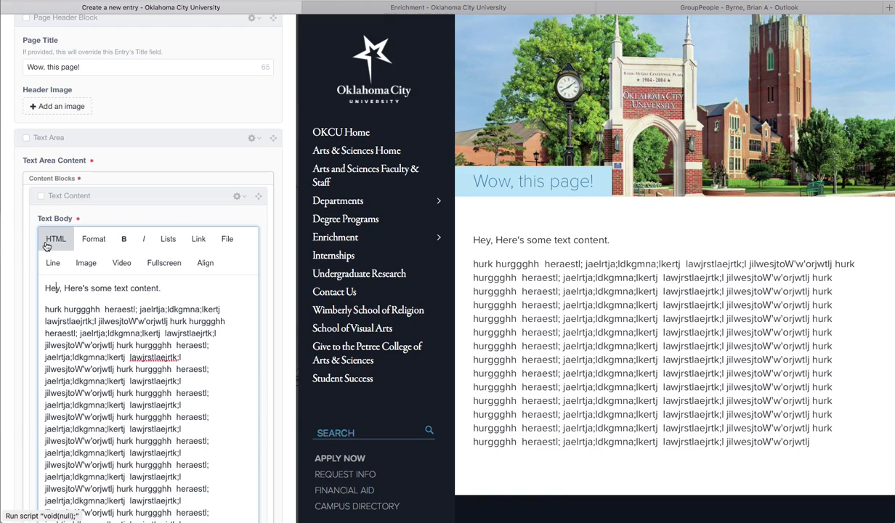
{"action": "left_click", "coordinate": [90, 243]}
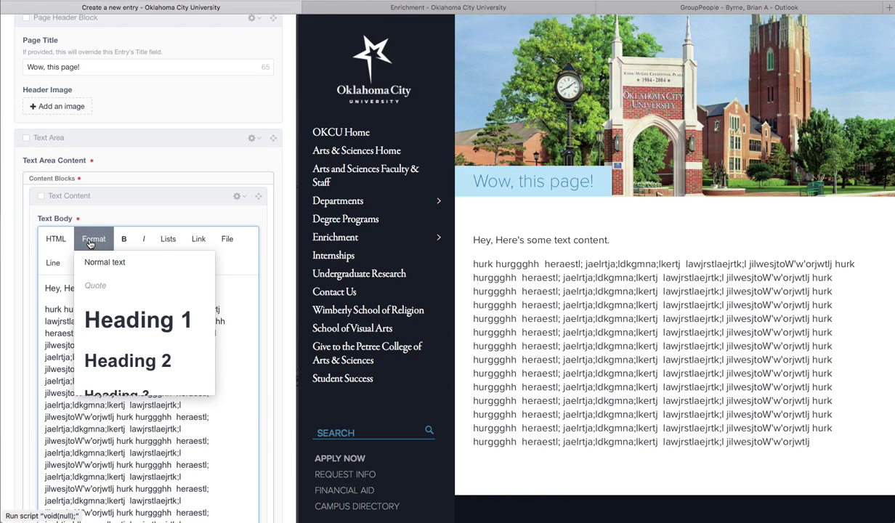
{"action": "left_click", "coordinate": [102, 365]}
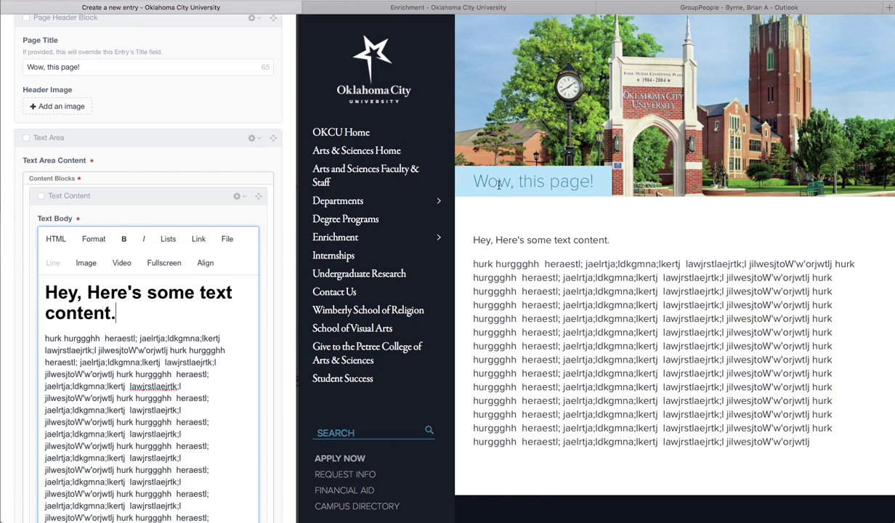
{"action": "left_click_drag", "start_coordinate": [475, 182], "coordinate": [608, 182]}
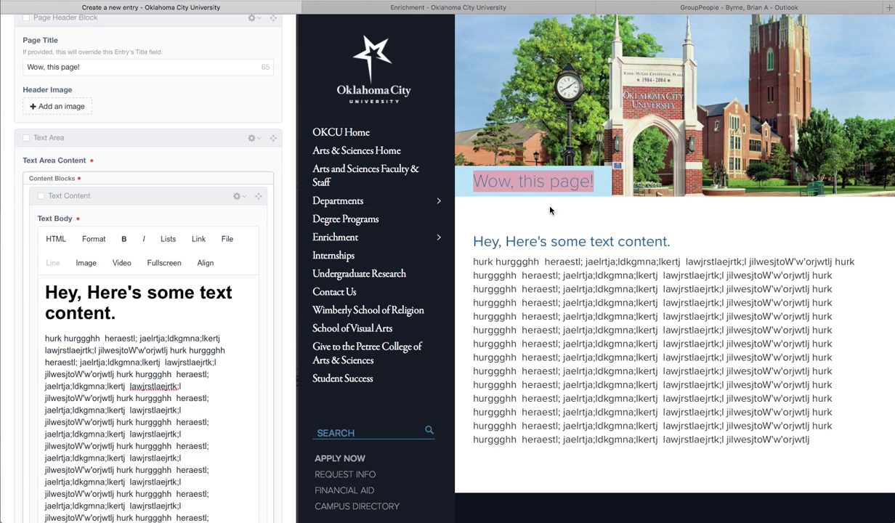
{"action": "left_click", "coordinate": [545, 185]}
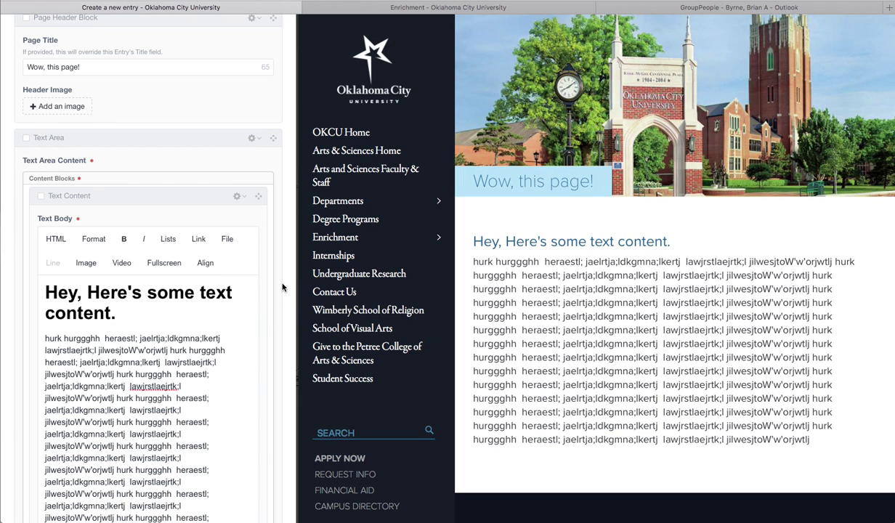
{"action": "scroll", "coordinate": [276, 282], "scroll_direction": "down", "scroll_amount": 10}
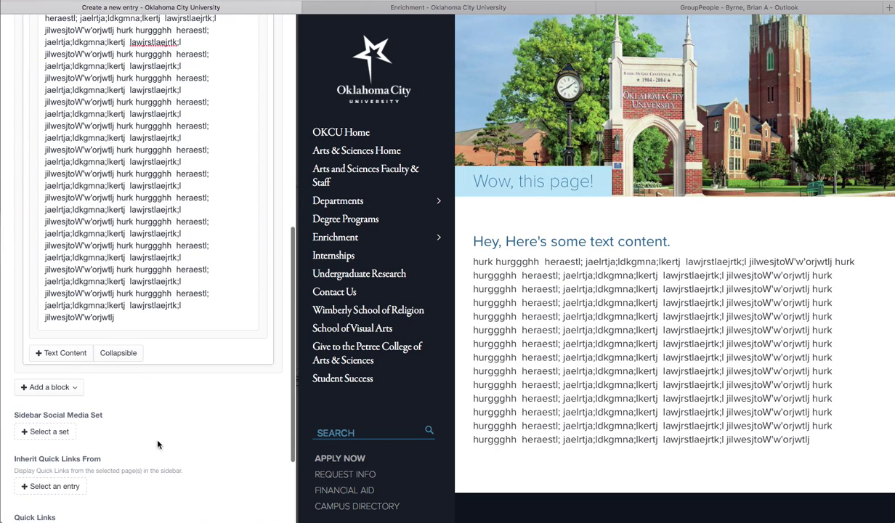
Add a Collapsible block below the text content in the Text Area and title it "Title of collapsing"
{"action": "scroll", "coordinate": [211, 424], "scroll_direction": "up", "scroll_amount": 8}
{"action": "scroll", "coordinate": [212, 407], "scroll_direction": "down", "scroll_amount": 5}
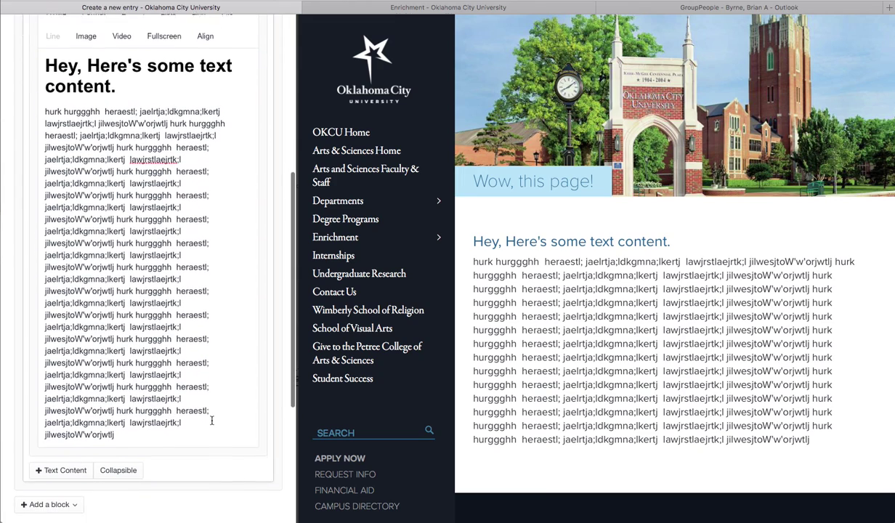
{"action": "left_click", "coordinate": [115, 466]}
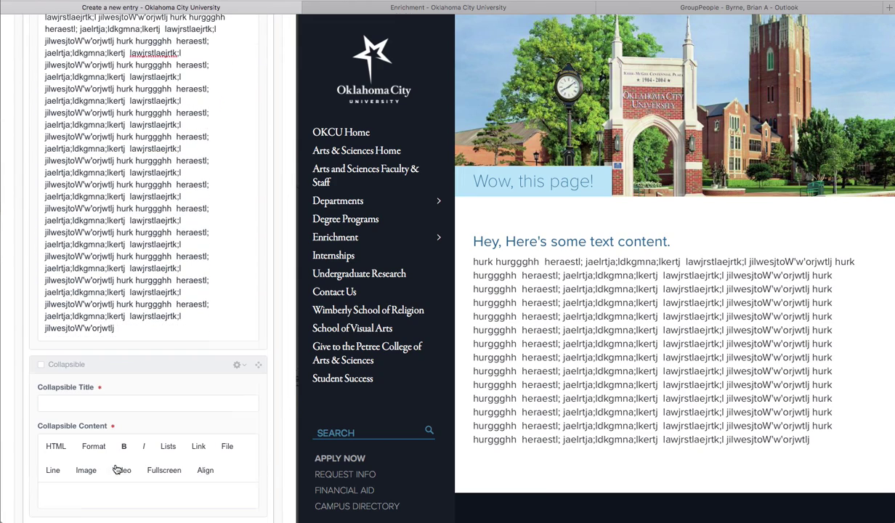
{"action": "left_click", "coordinate": [186, 406]}
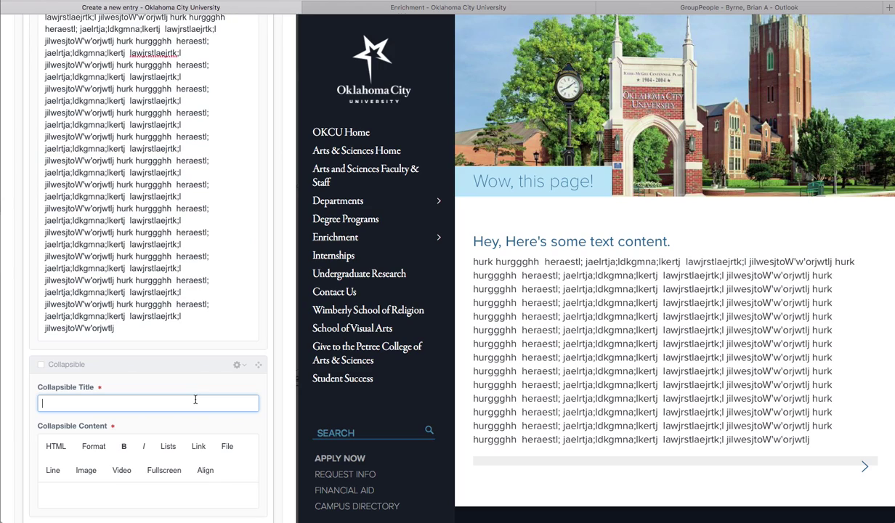
{"action": "type", "text": "Title of collapsing"}
{"action": "key", "text": "Tab"}
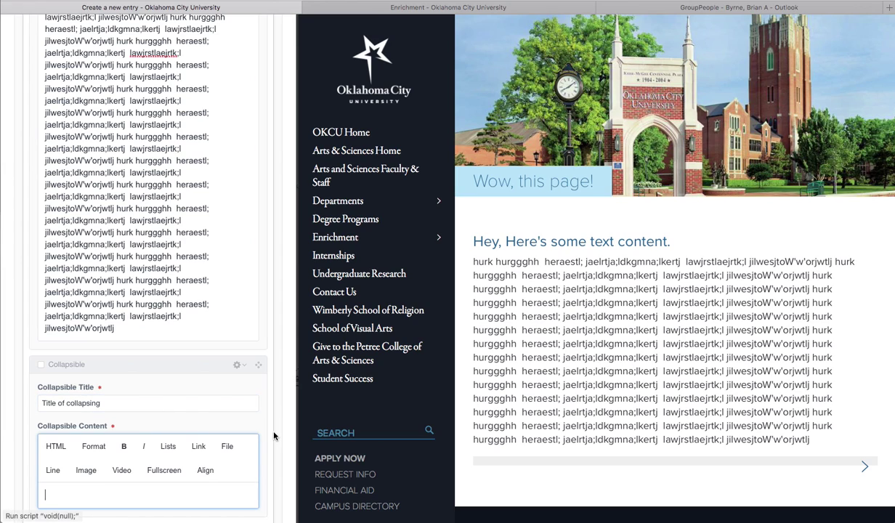
Fill the Collapsible Content with the copied filler paragraph, pasted repeatedly to form a long block of text
{"action": "scroll", "coordinate": [273, 436], "scroll_direction": "down", "scroll_amount": 3}
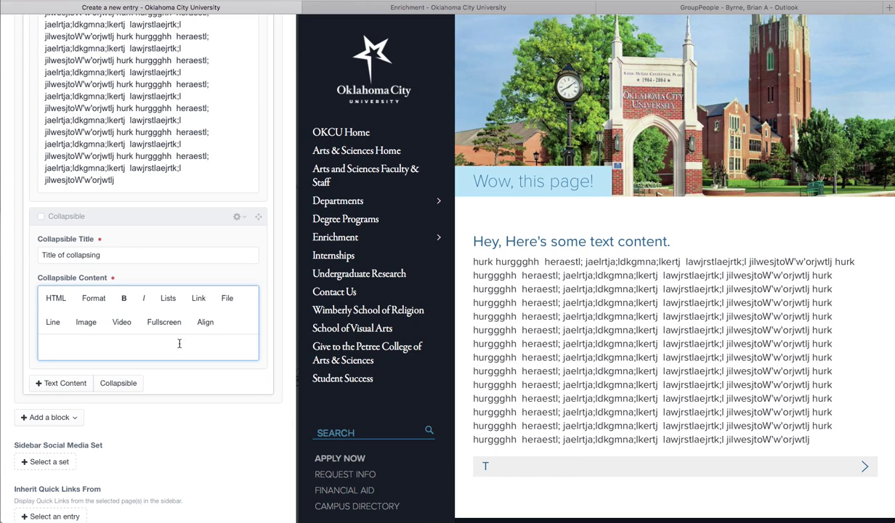
{"action": "type", "text": "hurk hurggghh  heraestl; jaelrtja;ldkgmna;lkertj  lawjrstlaejrtk;l jilwesjtoW'w'orjwtlj hurk hurggghh  heraestl; jaelrtja;ldkgmna;lkertj  lawjrstlaejrtk;l jilwesjtoW'w'orjwtlj"}
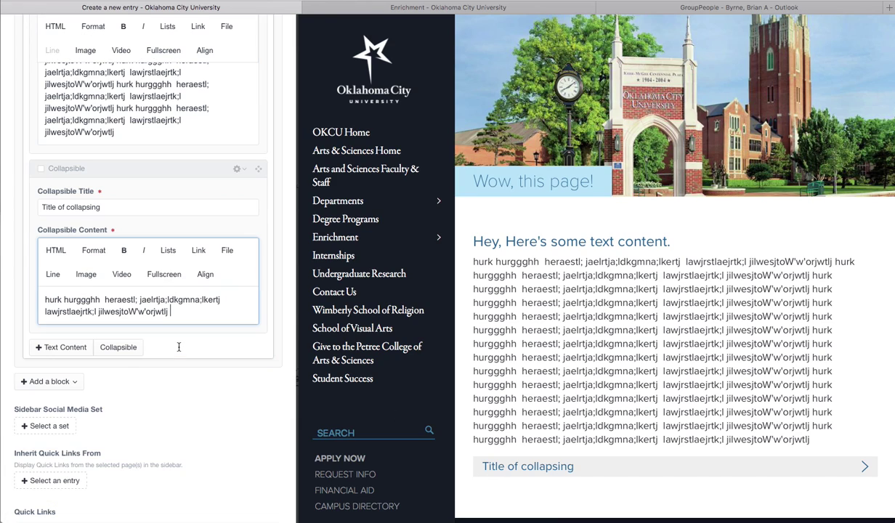
{"action": "key", "text": "super+v"}
{"action": "key", "text": "super+v"}
{"action": "key", "text": "super+v"}
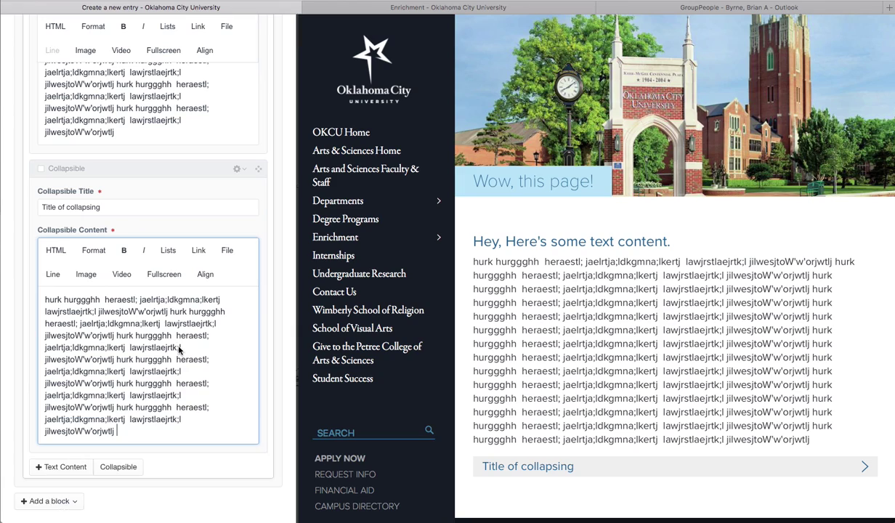
{"action": "left_click", "coordinate": [275, 446]}
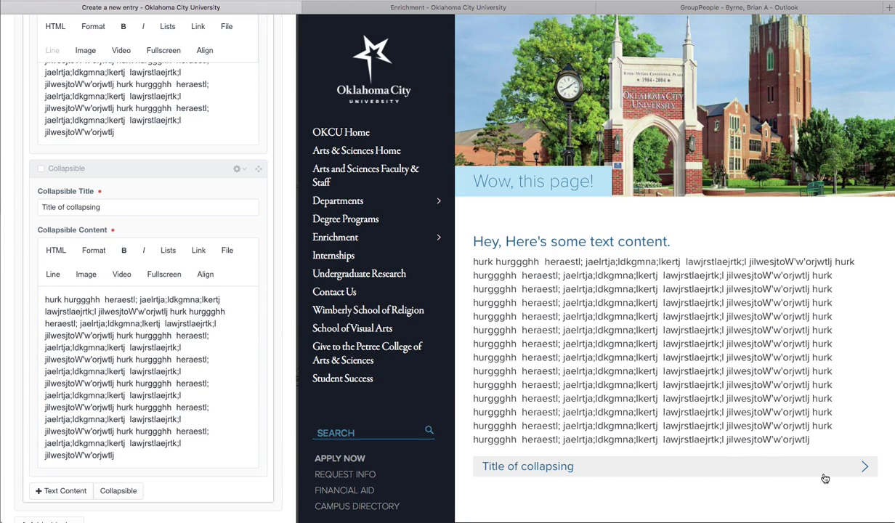
Expand the "Title of collapsing" section in the live preview to check its content, collapse it again, and review the page layout
{"action": "left_click", "coordinate": [864, 469]}
{"action": "scroll", "coordinate": [866, 470], "scroll_direction": "down", "scroll_amount": 3}
{"action": "scroll", "coordinate": [509, 369], "scroll_direction": "down", "scroll_amount": 3}
{"action": "left_click", "coordinate": [516, 331]}
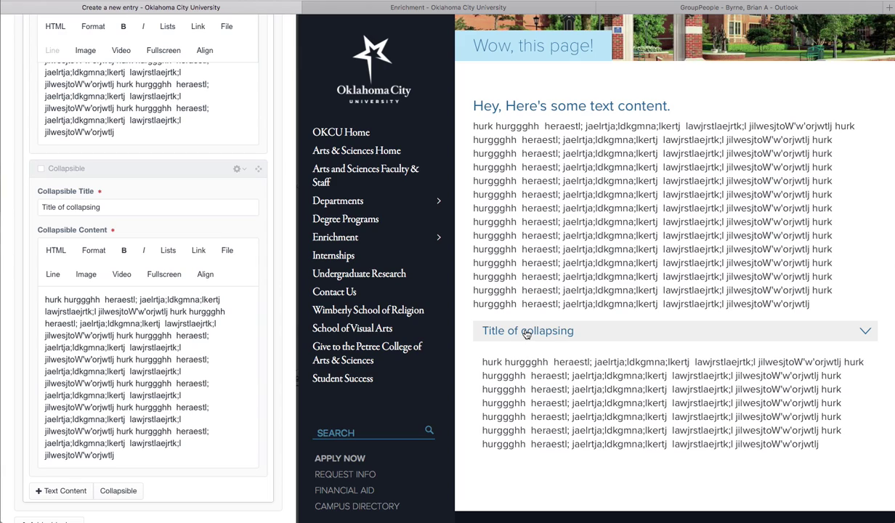
{"action": "left_click", "coordinate": [526, 333]}
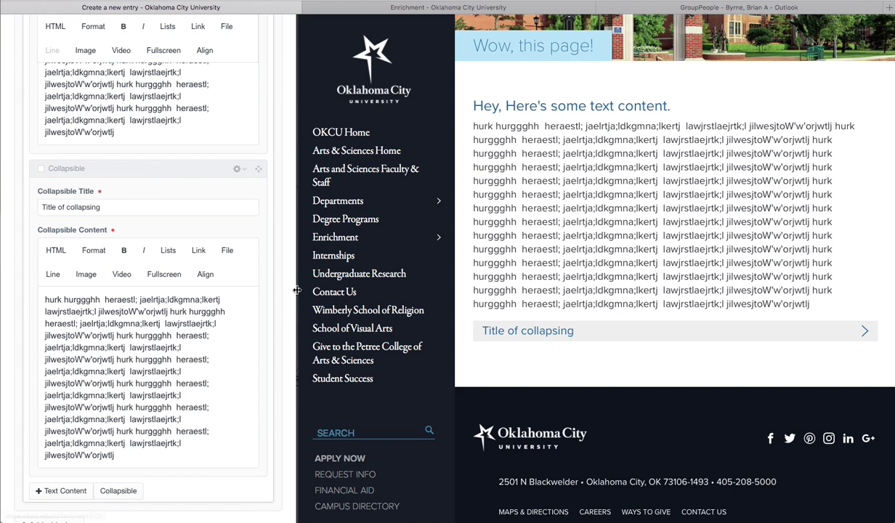
{"action": "scroll", "coordinate": [645, 124], "scroll_direction": "up", "scroll_amount": 5}
{"action": "scroll", "coordinate": [644, 123], "scroll_direction": "down", "scroll_amount": 7}
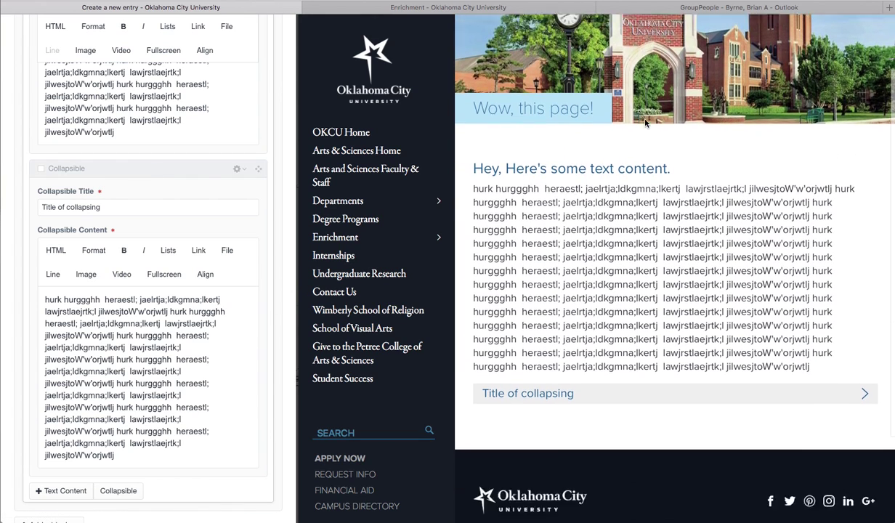
{"action": "scroll", "coordinate": [645, 123], "scroll_direction": "up", "scroll_amount": 3}
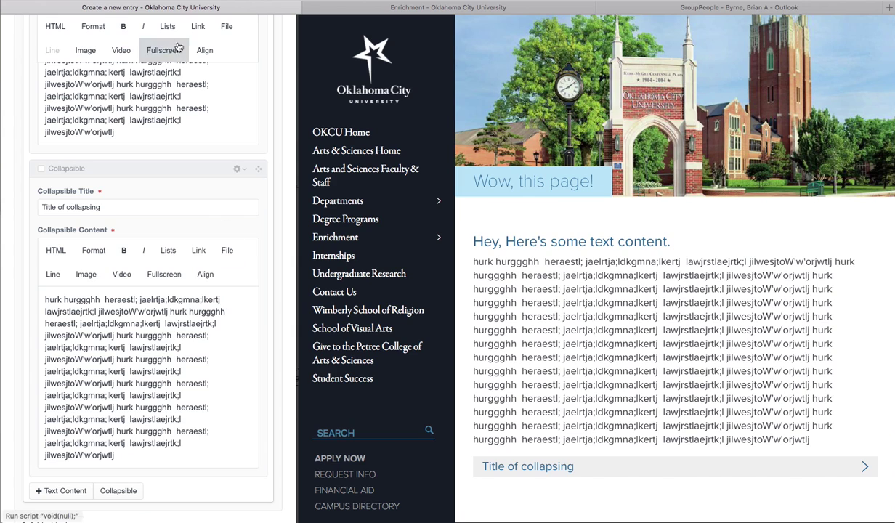
Close the live preview, look at the alternative save options, and save the new entry
{"action": "scroll", "coordinate": [282, 190], "scroll_direction": "up", "scroll_amount": 10}
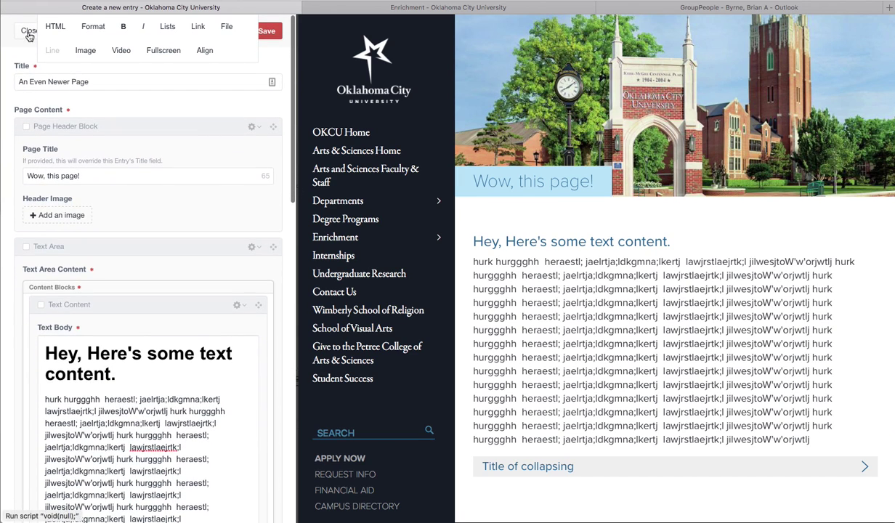
{"action": "left_click", "coordinate": [23, 31]}
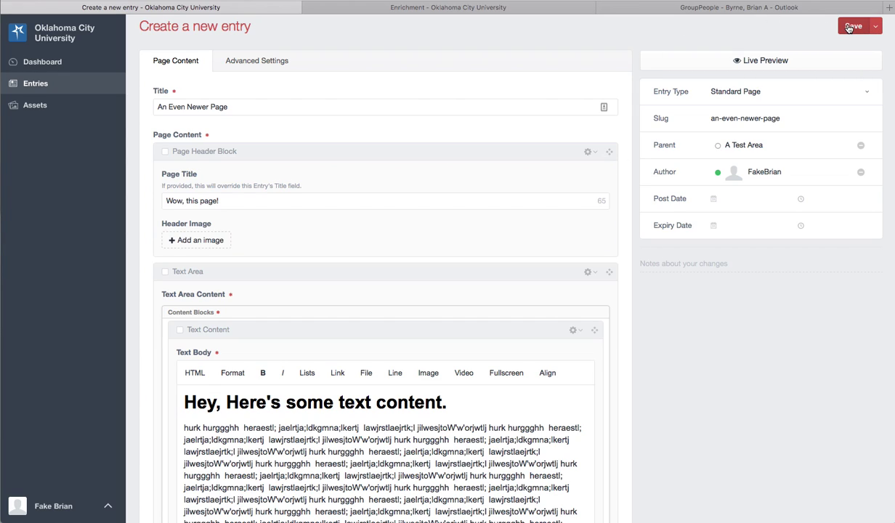
{"action": "left_click", "coordinate": [876, 27]}
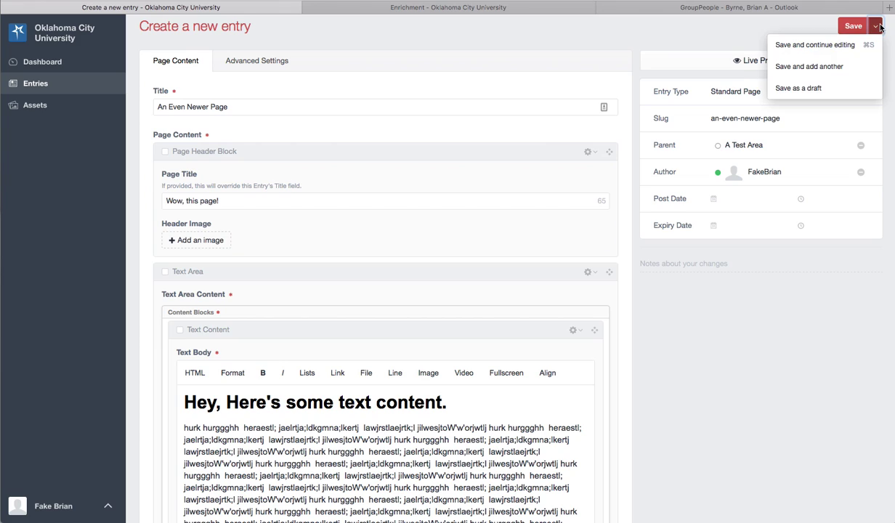
{"action": "left_click", "coordinate": [808, 25]}
{"action": "left_click", "coordinate": [851, 28]}
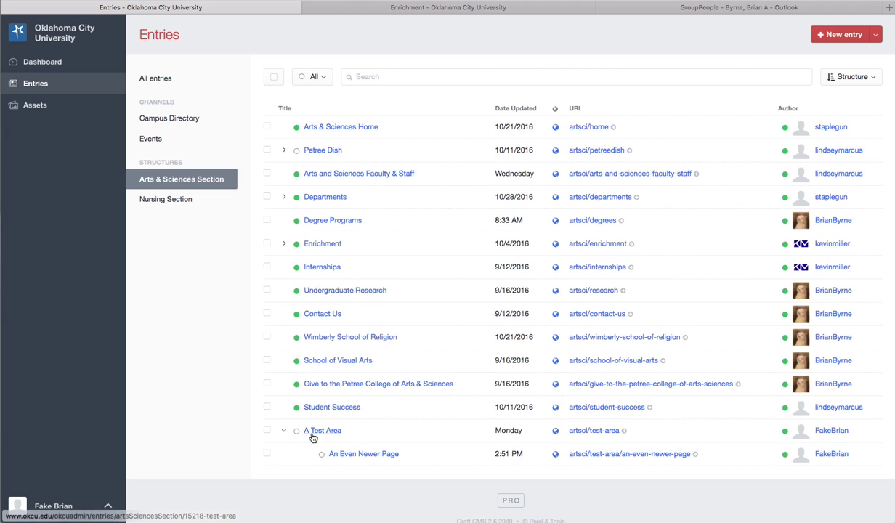
Check the public page of "A Test Area" at artsci/test-area in a separate tab and close that tab
{"action": "left_click", "coordinate": [599, 434], "text": "super"}
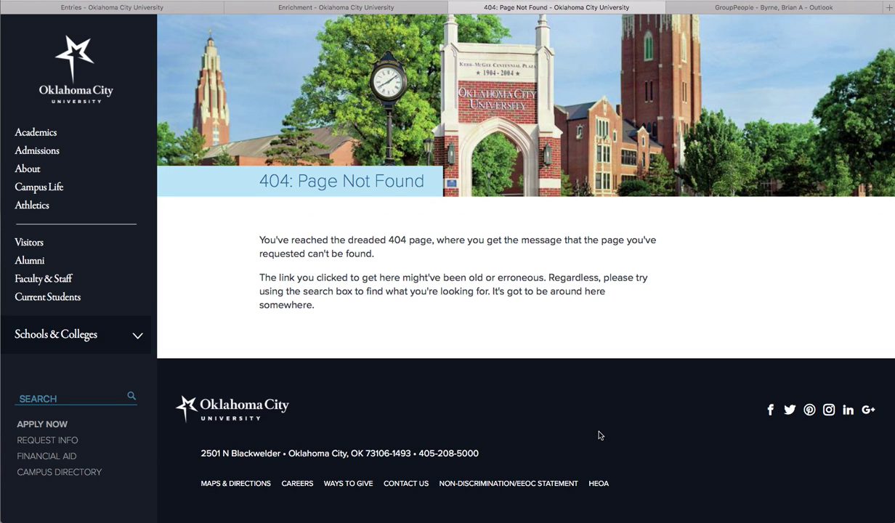
{"action": "left_click", "coordinate": [454, 9]}
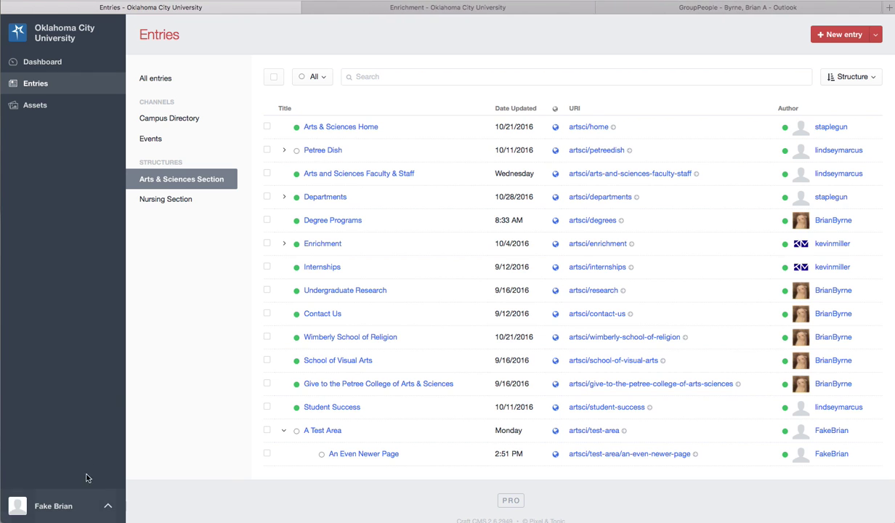